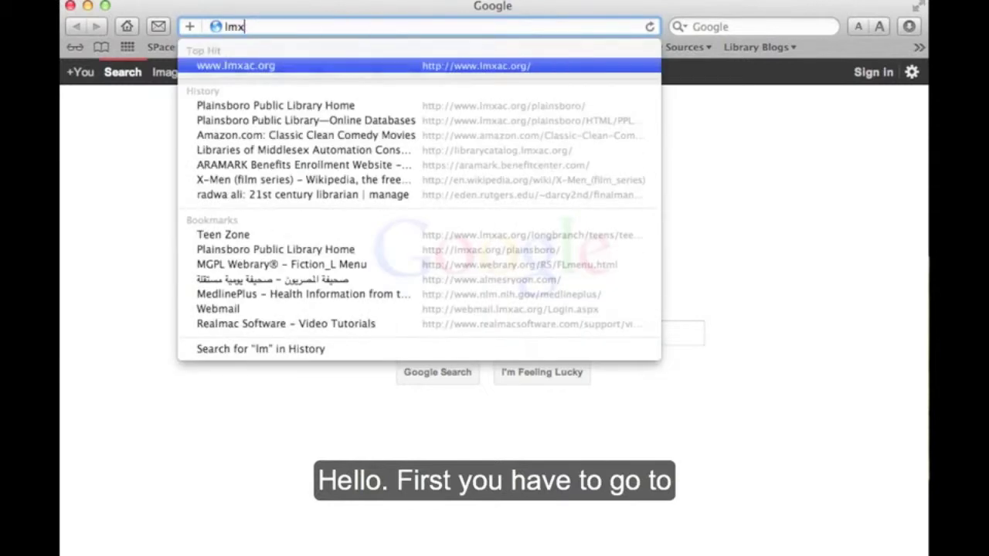
# Load the Plainsboro Public Library site (lmxac.org/plainsboro) and follow its Listen NJ downloads link
pyautogui.write('.org/plainsboro/')
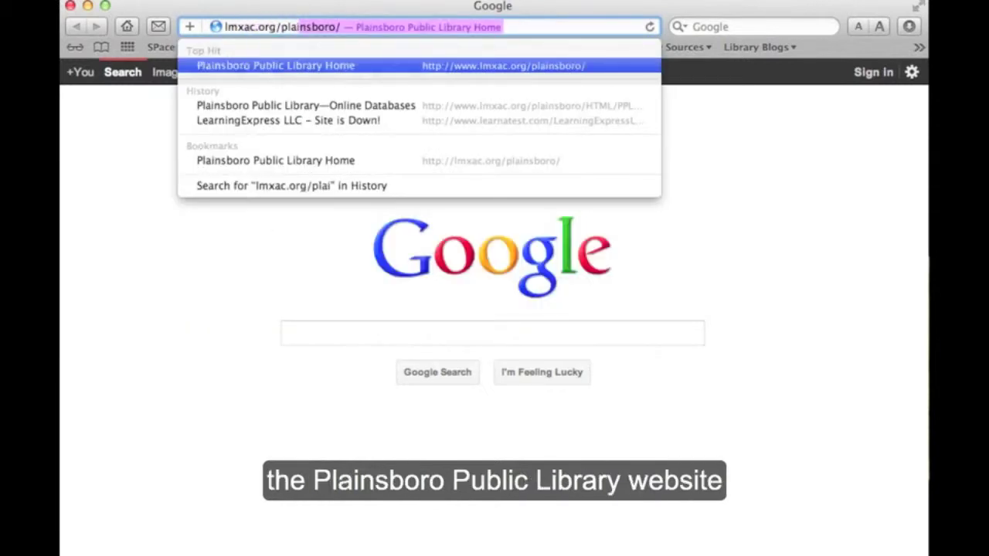
pyautogui.press('Return')
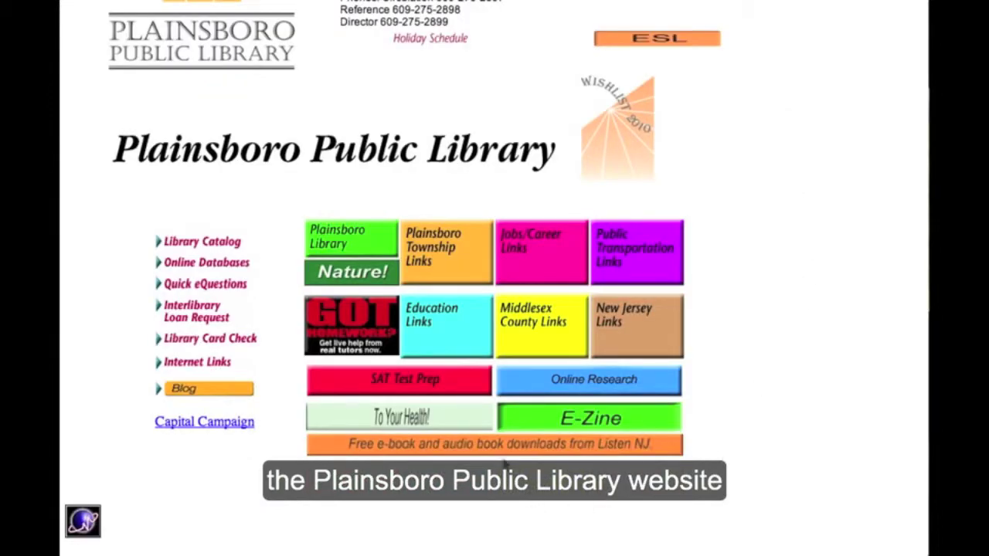
pyautogui.click(497, 446)
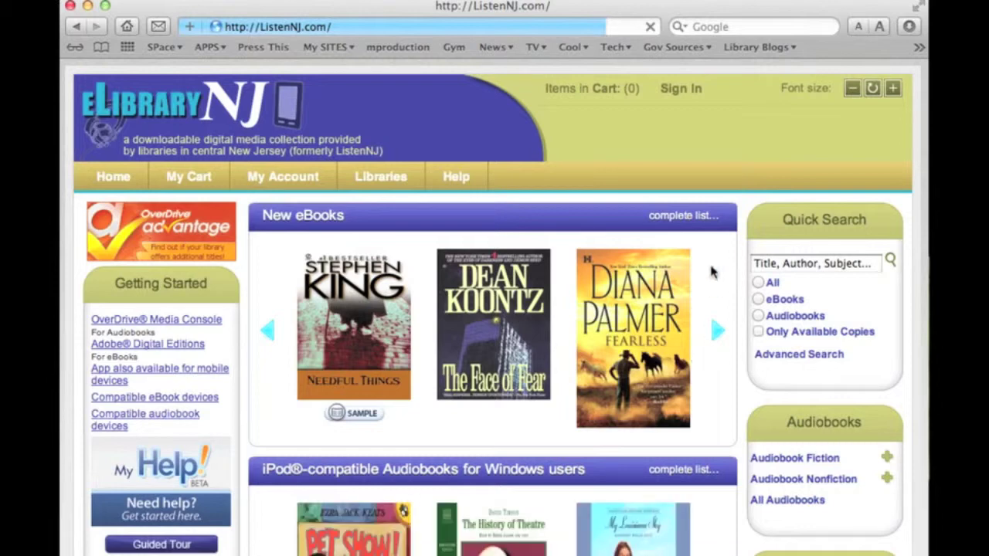
# Sign in as a Libraries of Middlesex Automation Consortium cardholder using the library card number and PIN
pyautogui.click(681, 91)
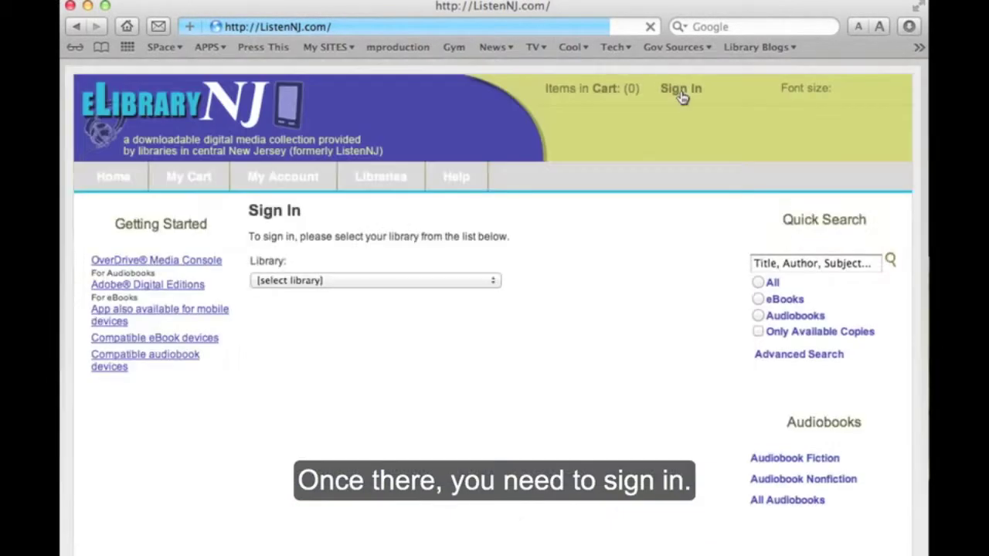
pyautogui.click(333, 282)
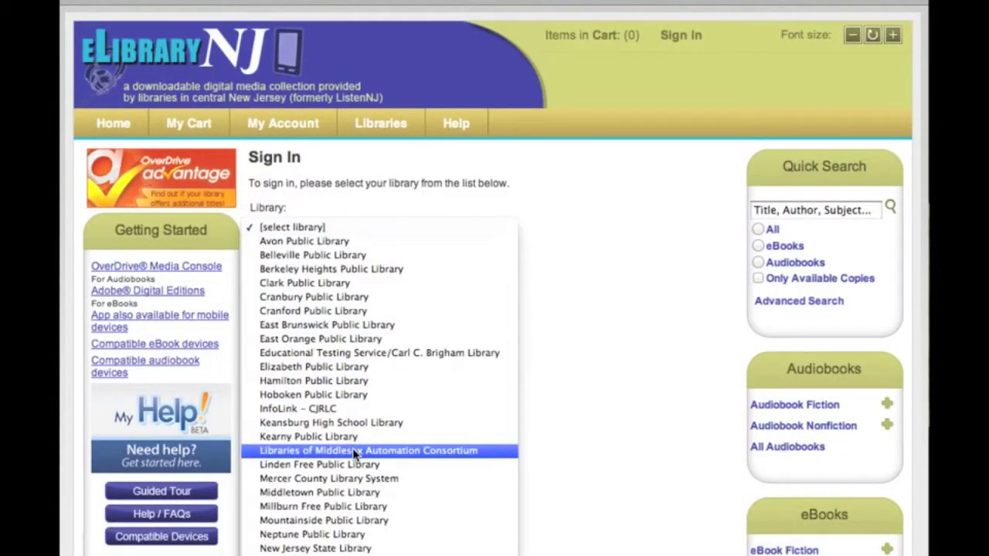
pyautogui.click(487, 452)
pyautogui.click(341, 289)
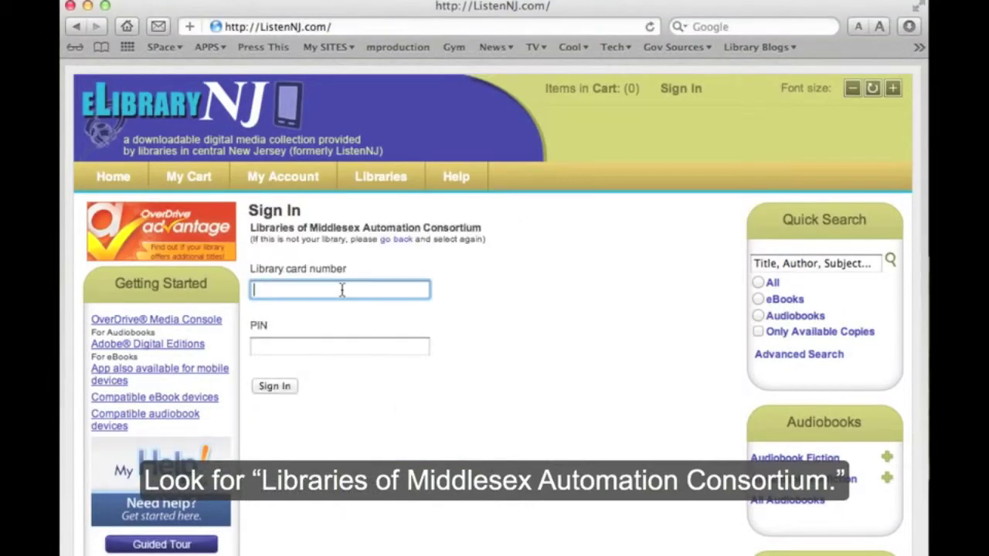
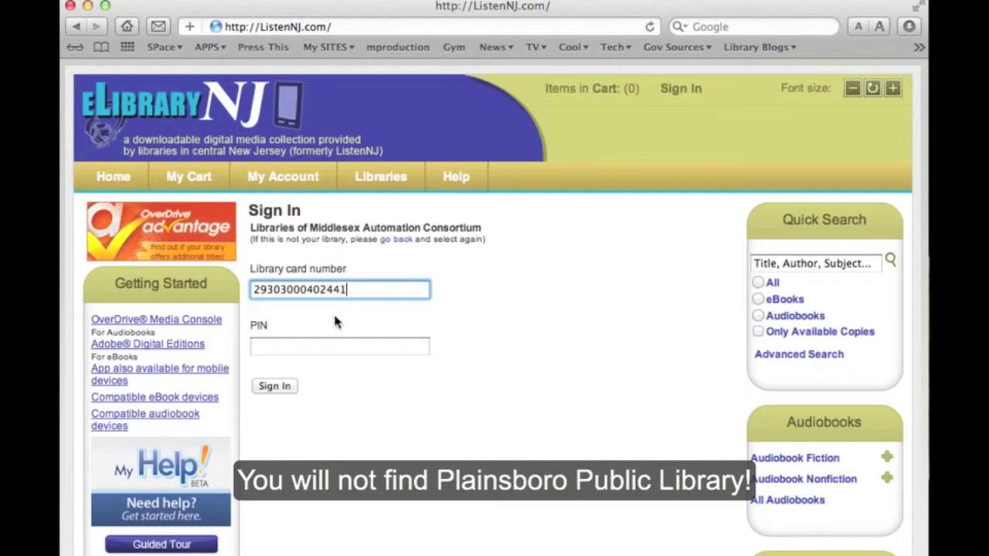
pyautogui.click(322, 346)
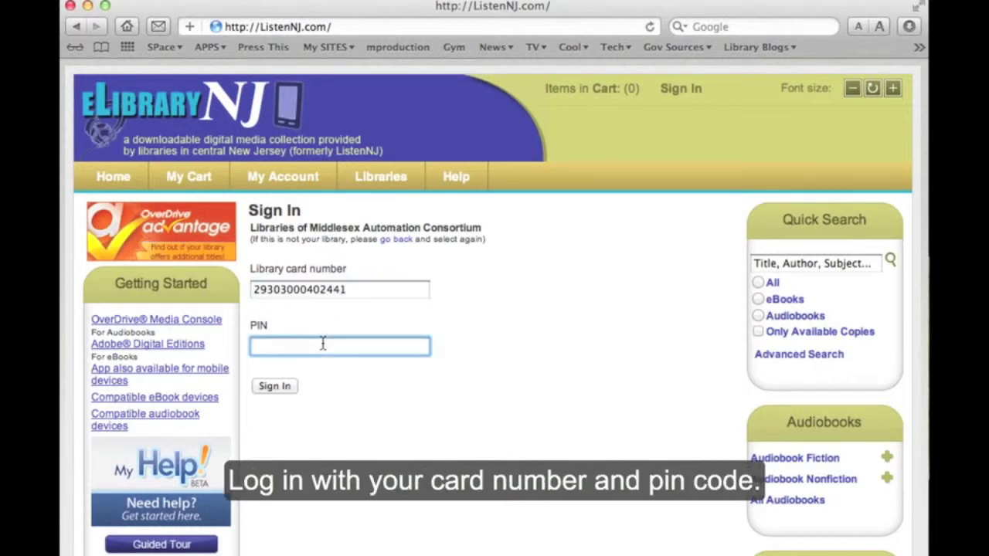
pyautogui.click(280, 387)
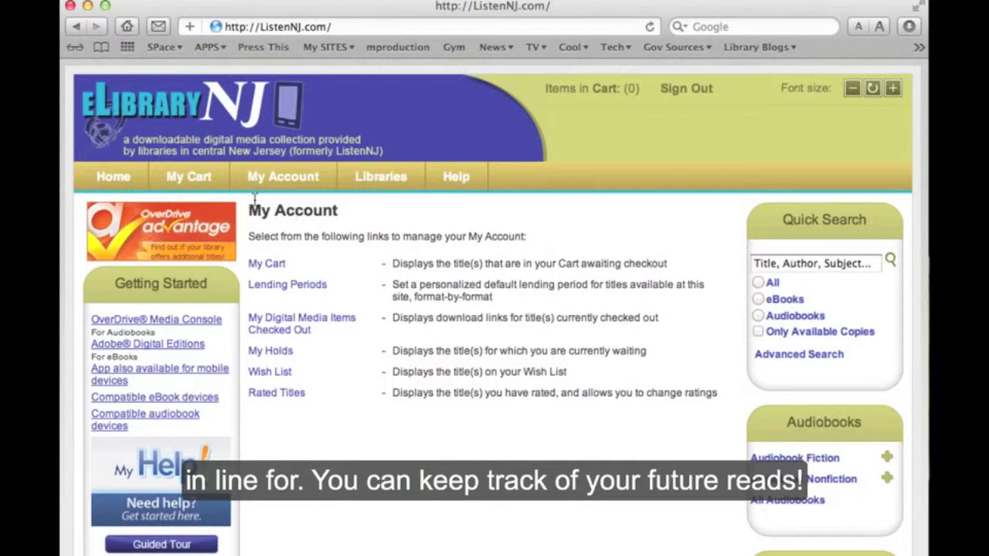
# Return to the eLibraryNJ home page and scroll through its title rows
pyautogui.click(113, 178)
pyautogui.scroll(-10, 378, 407)
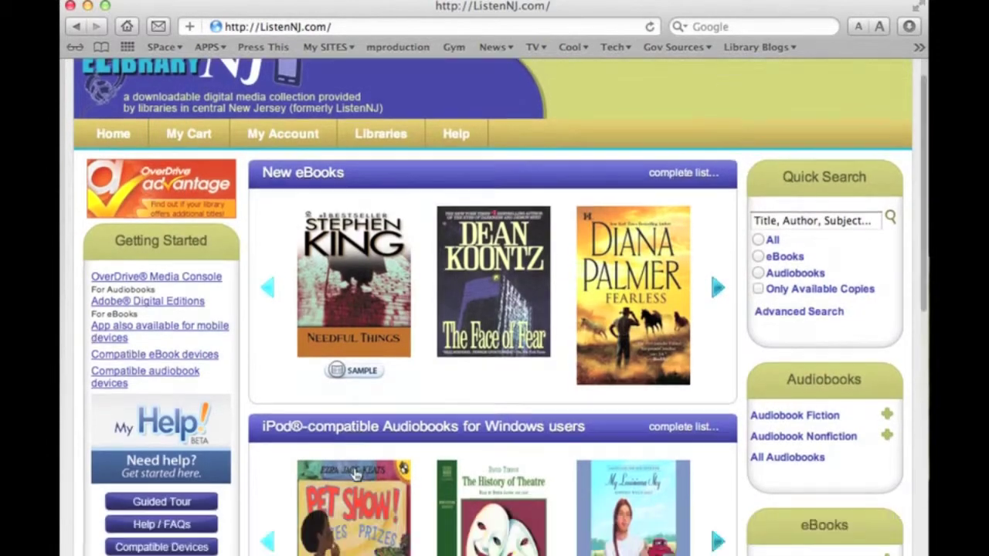
pyautogui.scroll(-10, 207, 504)
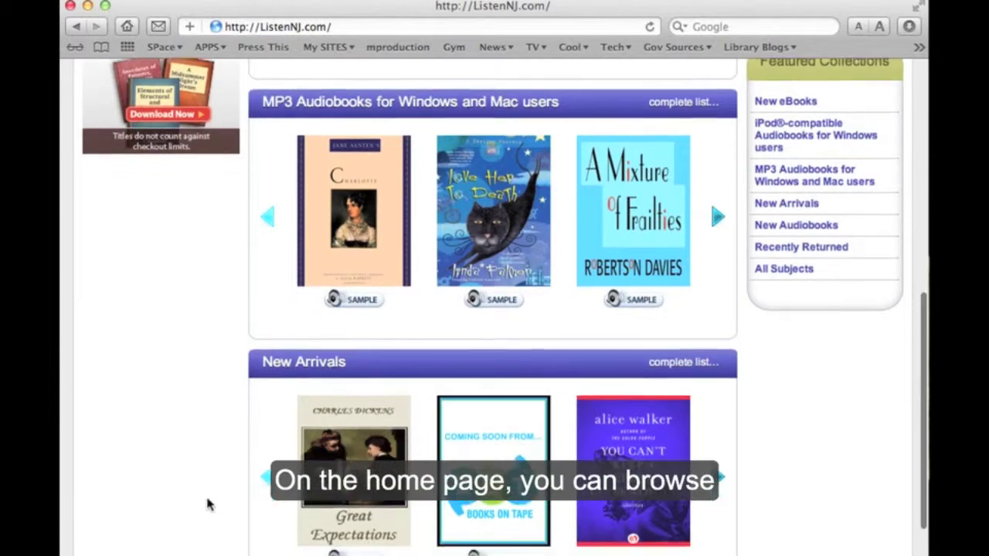
pyautogui.scroll(-3, 207, 504)
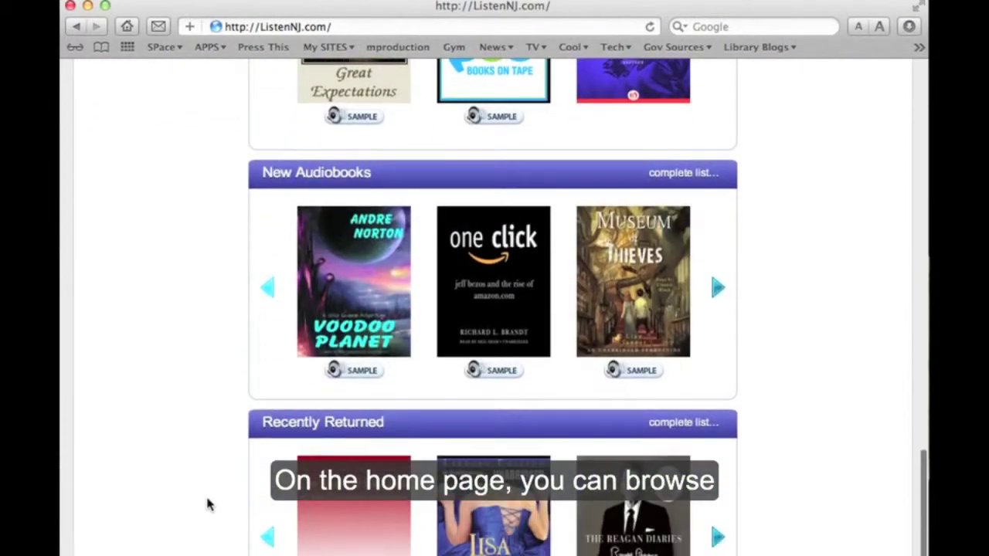
pyautogui.scroll(5, 207, 504)
pyautogui.scroll(5, 207, 504)
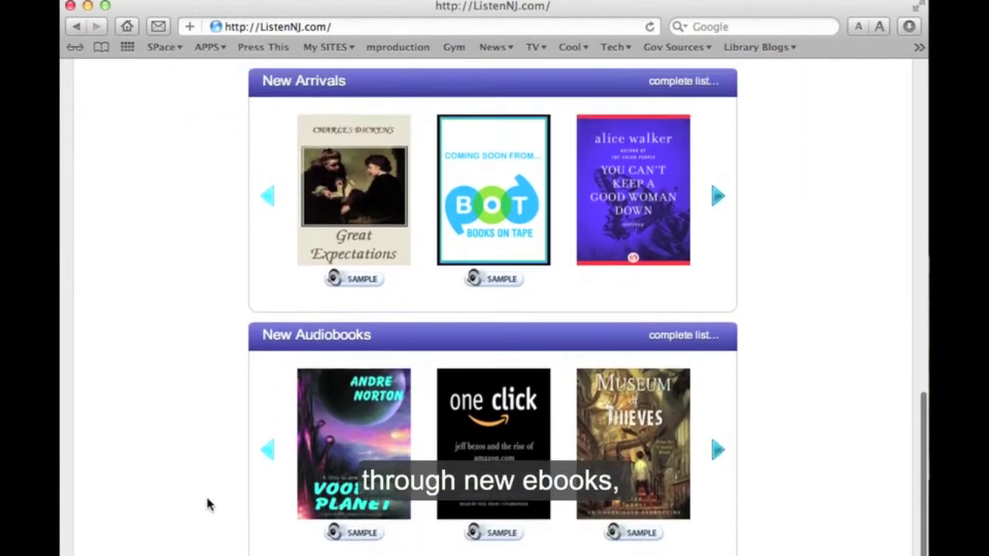
pyautogui.scroll(4, 207, 502)
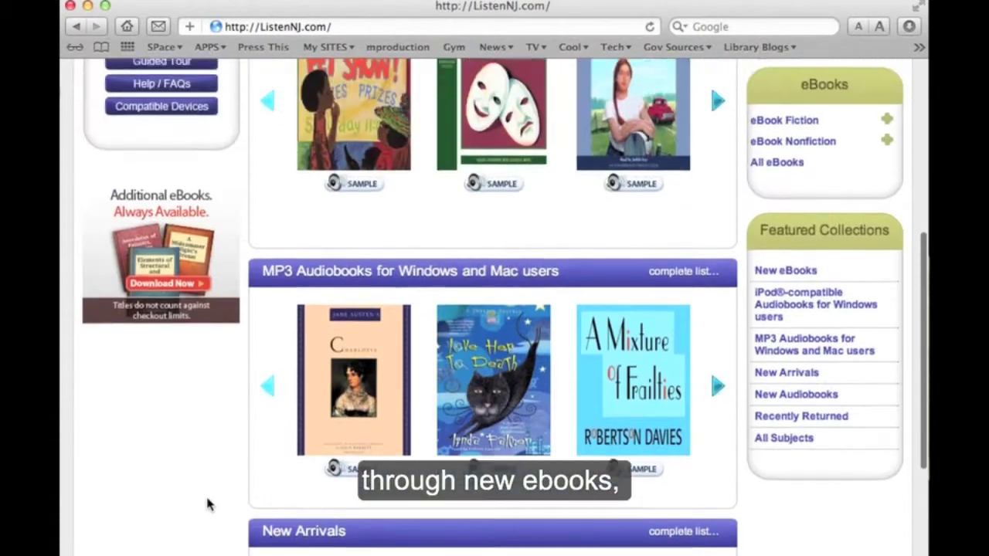
# Advance the MP3 audiobook, iPod-compatible audiobook and New eBooks carousels to more titles
pyautogui.click(717, 398)
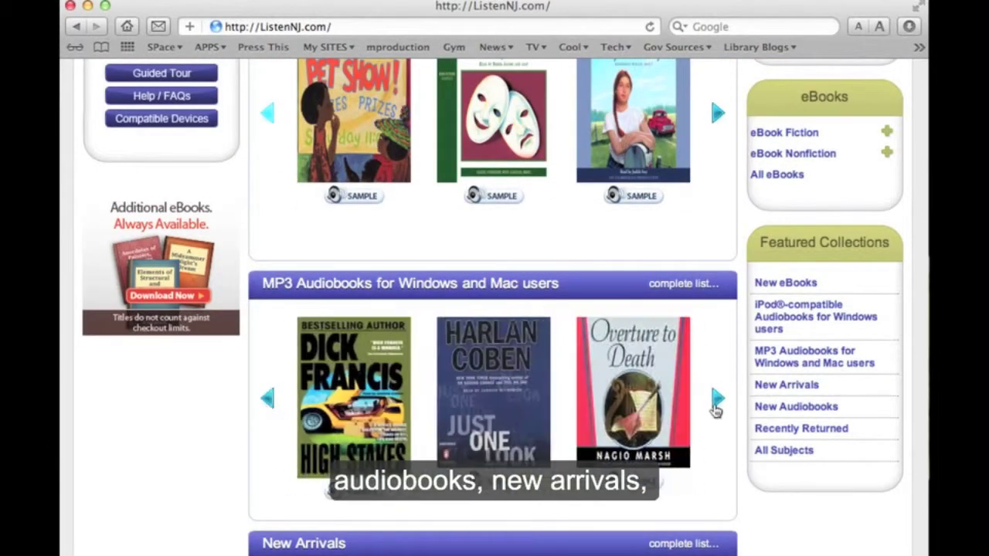
pyautogui.click(716, 399)
pyautogui.scroll(1, 715, 411)
pyautogui.scroll(3, 717, 410)
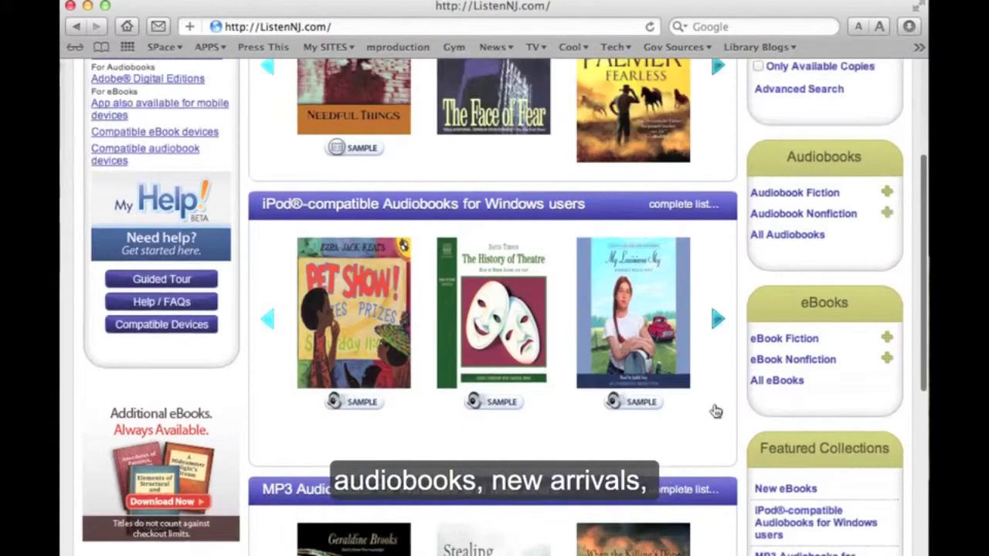
pyautogui.click(717, 320)
pyautogui.click(717, 321)
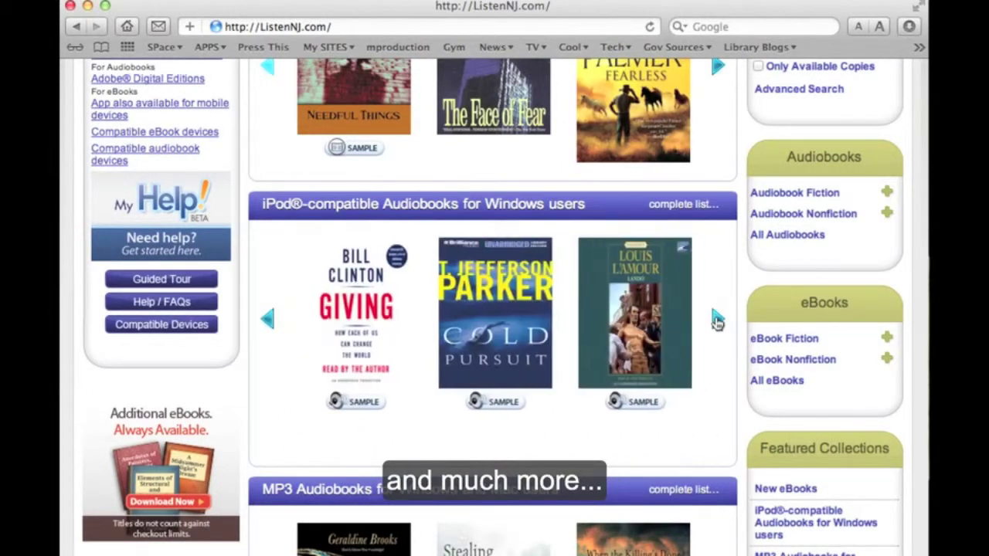
pyautogui.scroll(6, 718, 318)
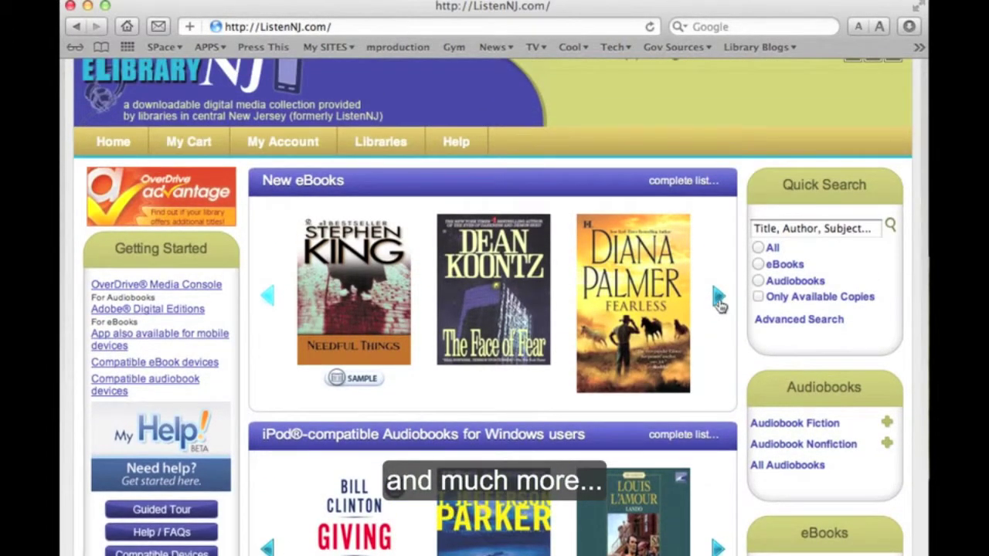
pyautogui.click(717, 303)
pyautogui.click(717, 304)
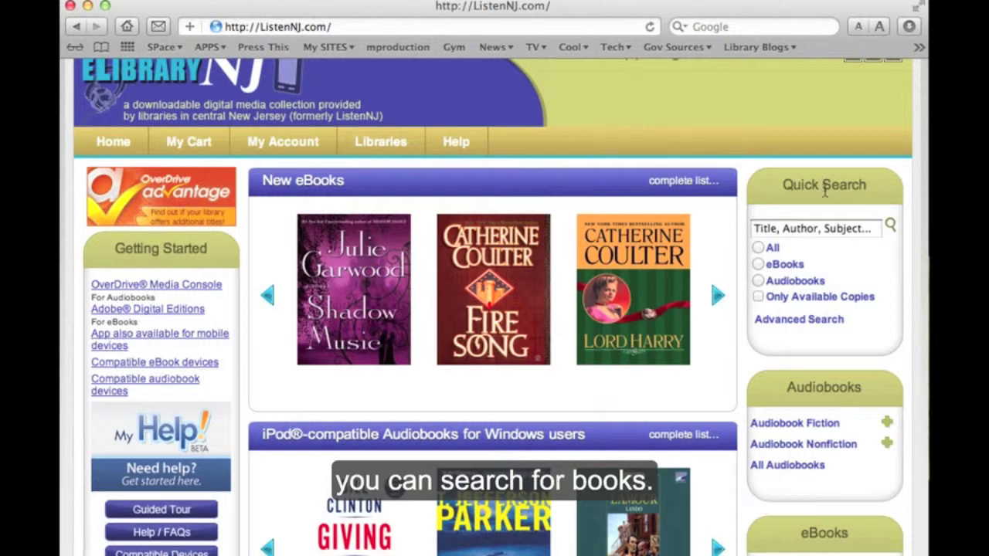
# Quick-search for Shadow Music, then browse the 371 Open EPUB eBook results
pyautogui.click(802, 229)
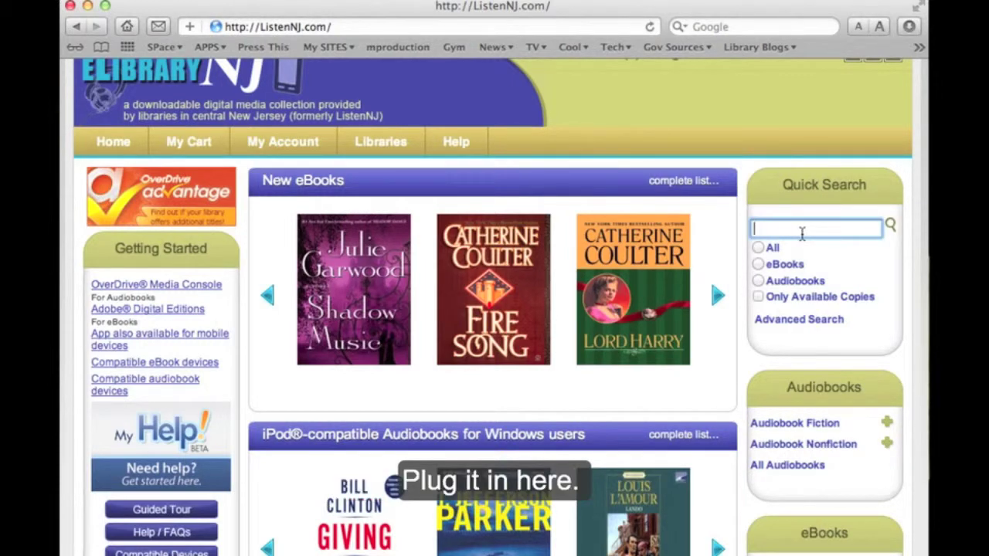
pyautogui.scroll(-5, 739, 491)
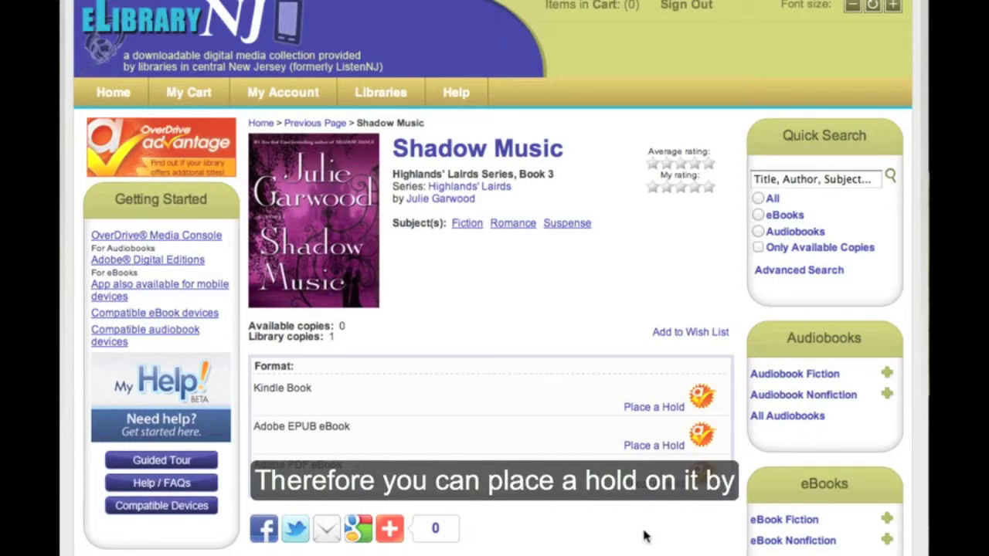
pyautogui.scroll(-2, 607, 532)
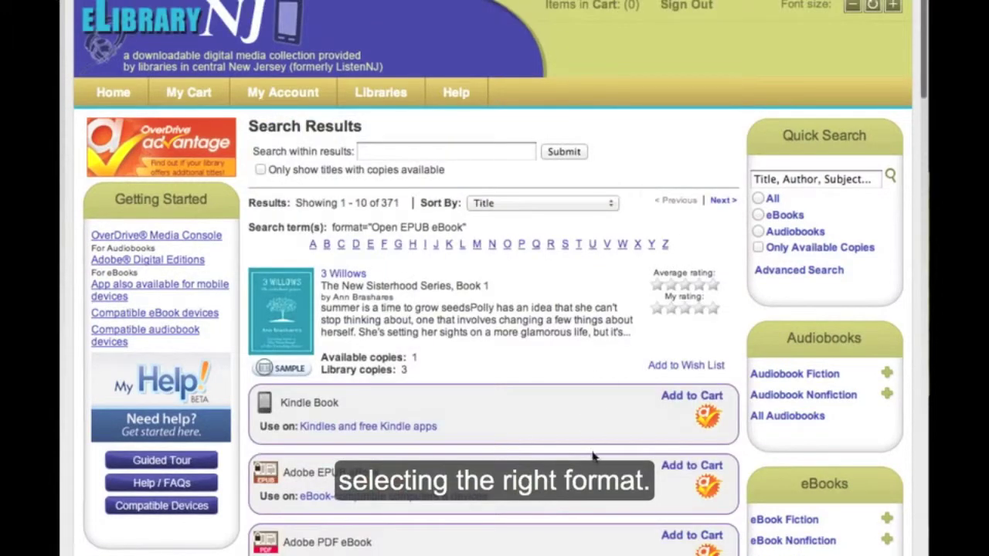
pyautogui.scroll(-5, 593, 457)
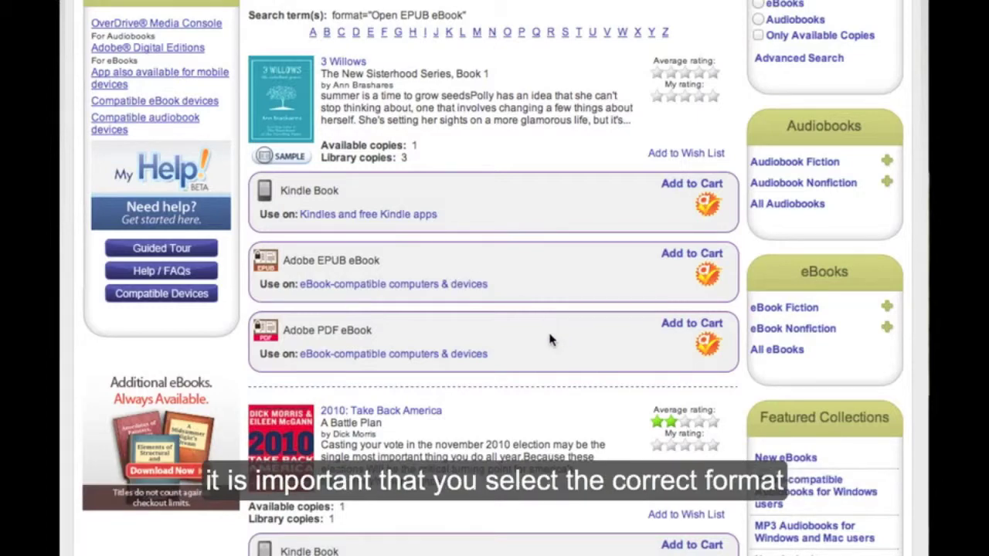
# Scroll down to 44 Scotland Street and add its Adobe EPUB eBook edition to the cart
pyautogui.scroll(-5, 550, 340)
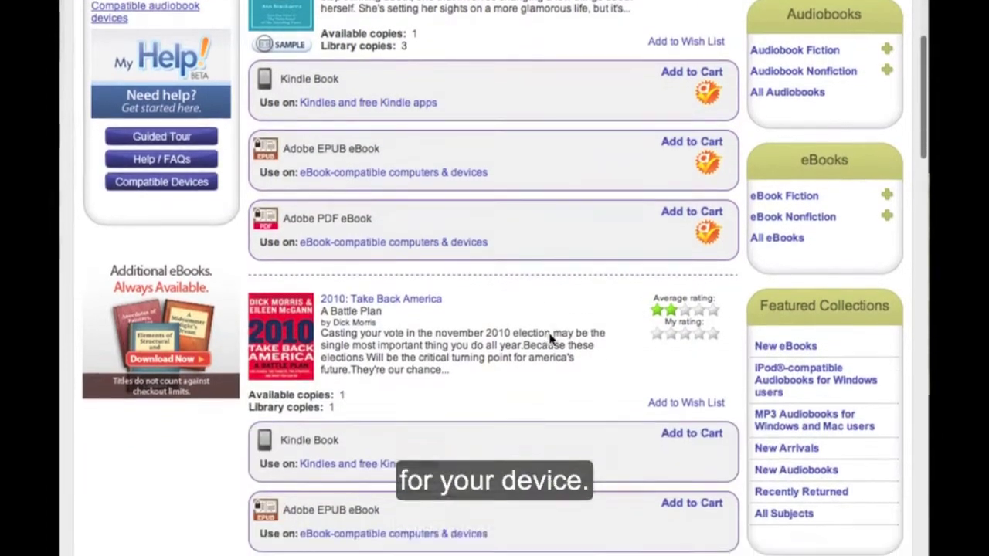
pyautogui.scroll(-5, 550, 376)
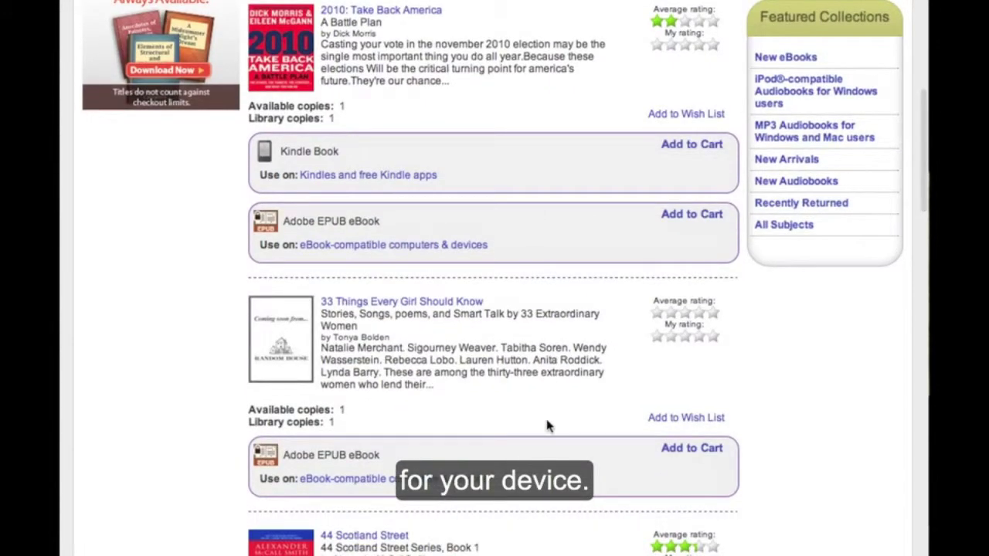
pyautogui.scroll(-7, 547, 424)
pyautogui.scroll(-2, 548, 424)
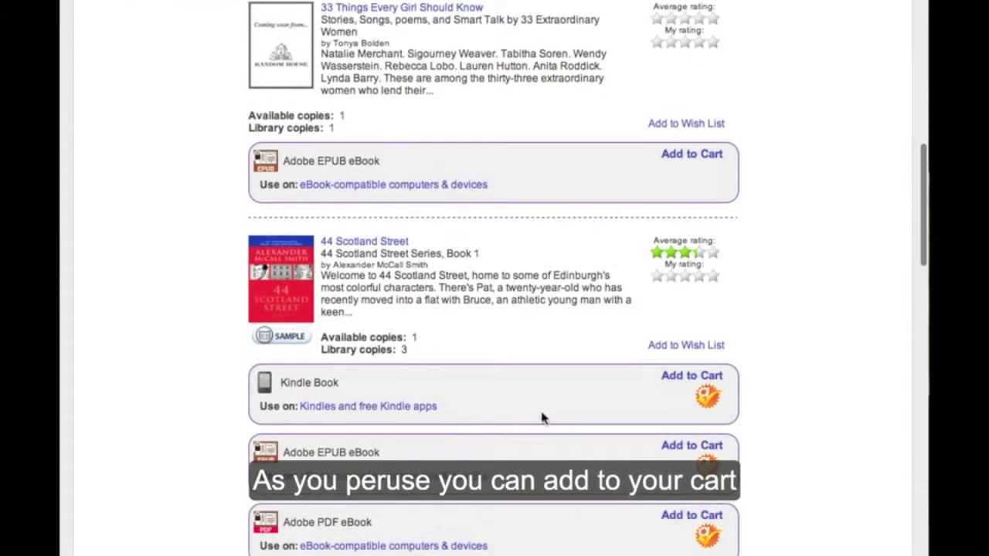
pyautogui.scroll(-1, 543, 415)
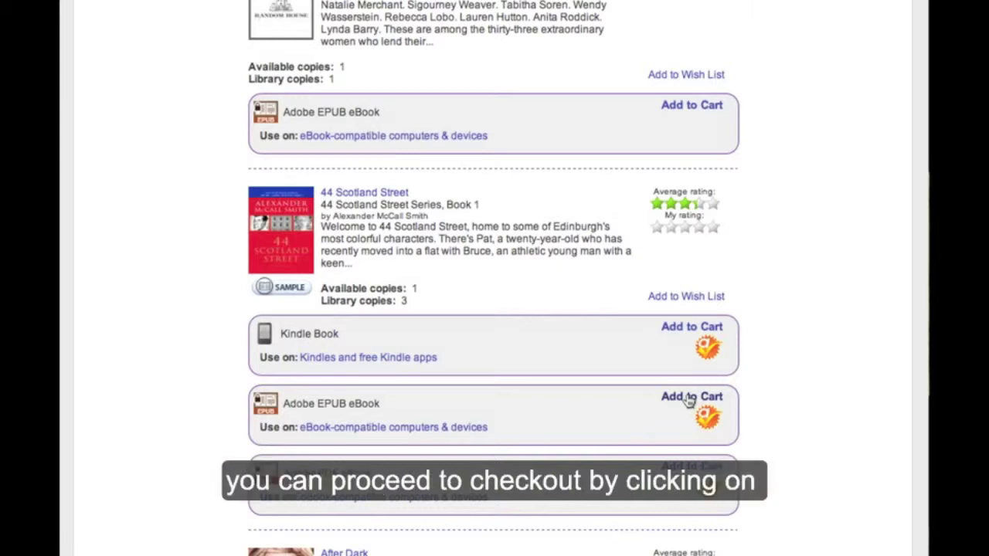
pyautogui.click(688, 399)
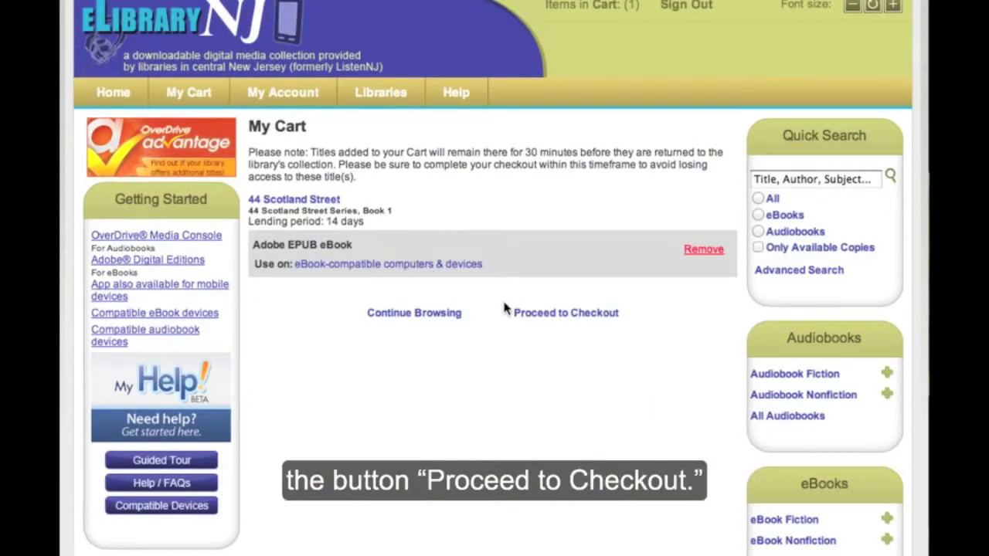
# Check out 44 Scotland Street from the cart with a 7-day lending period
pyautogui.click(586, 315)
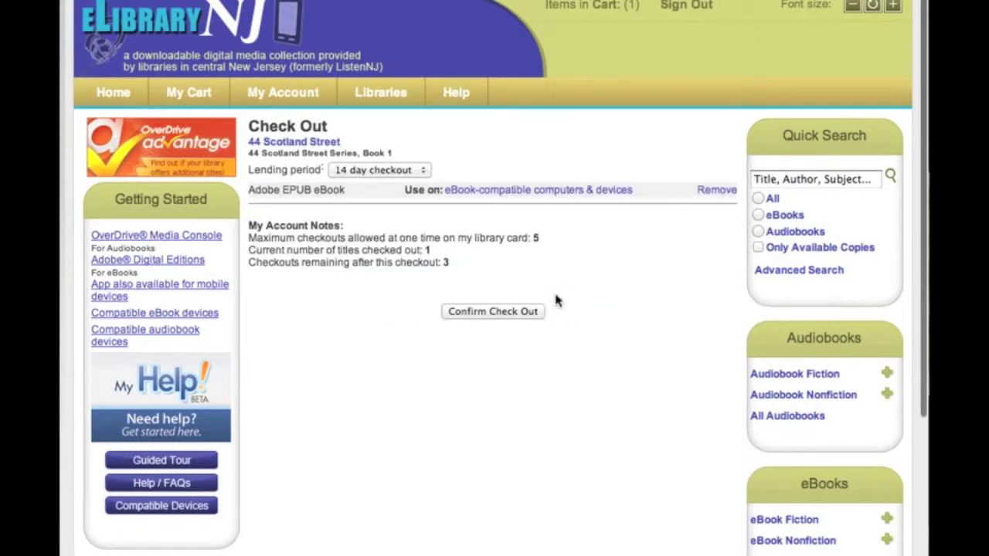
pyautogui.click(403, 170)
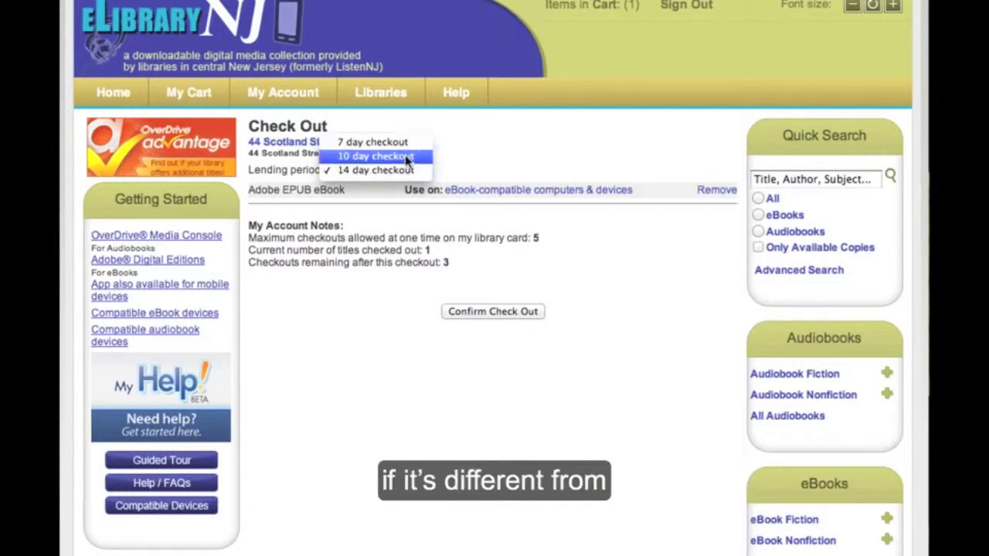
pyautogui.click(409, 170)
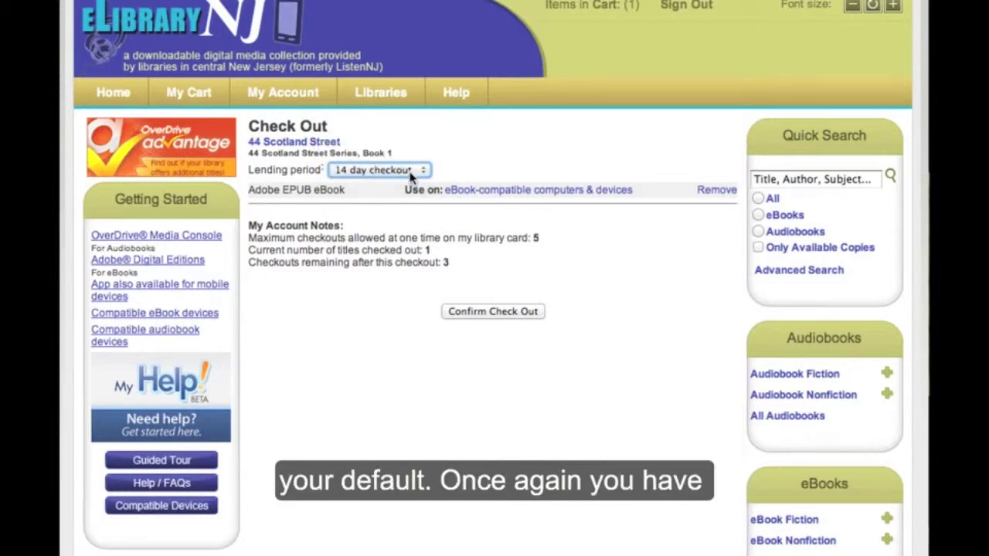
pyautogui.click(408, 169)
pyautogui.click(405, 143)
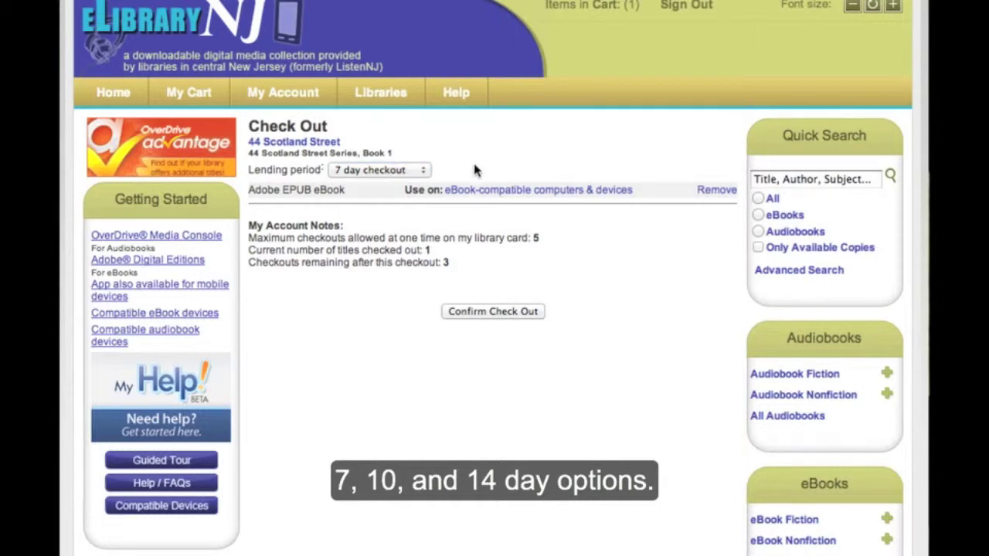
pyautogui.click(514, 312)
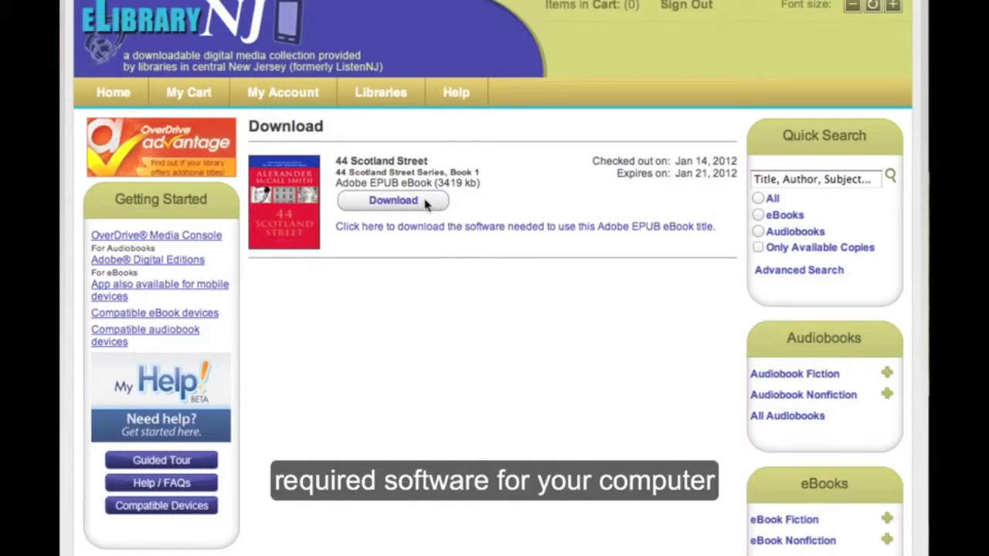
# Follow the Adobe EPUB eBook software help through to Adobe's Get Digital Editions page
pyautogui.click(530, 231)
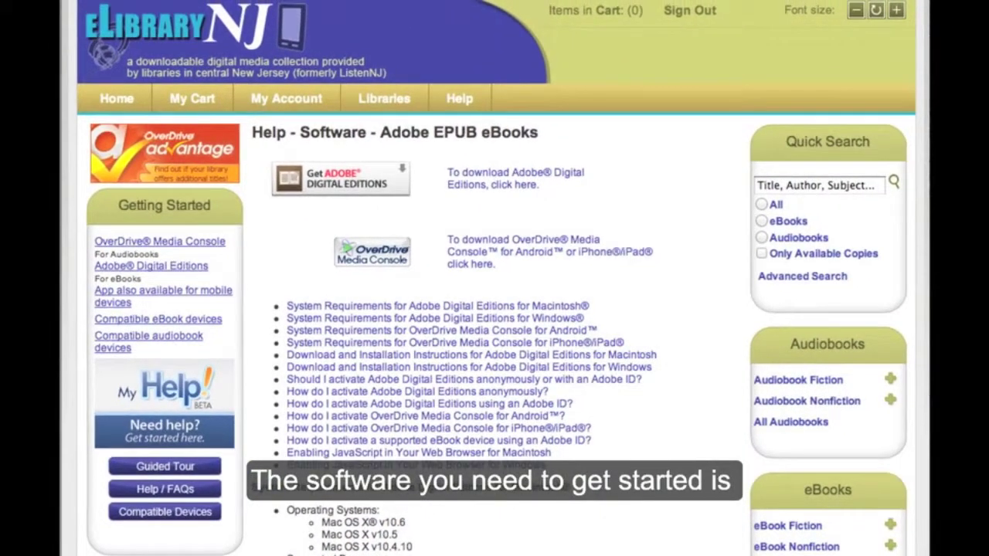
pyautogui.scroll(-2, 654, 391)
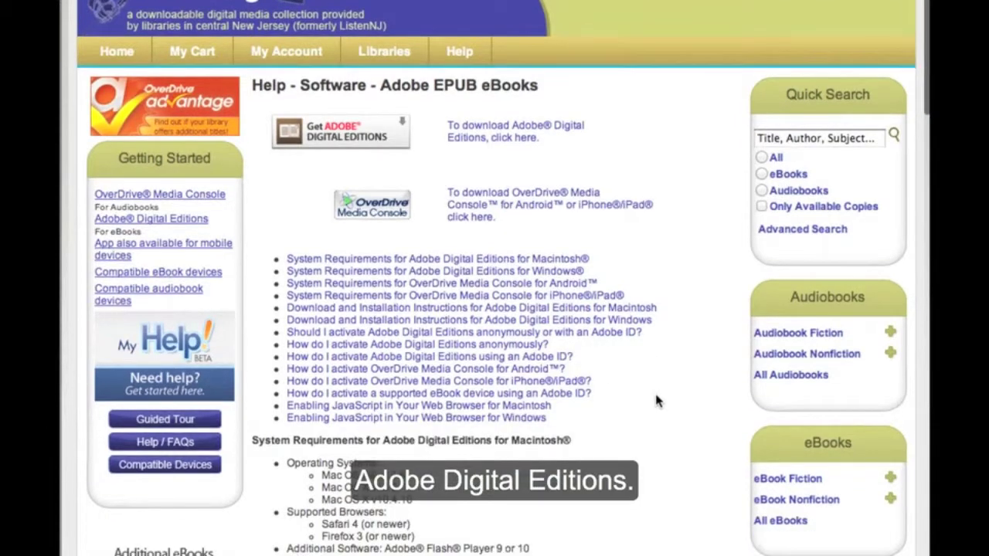
pyautogui.click(380, 145)
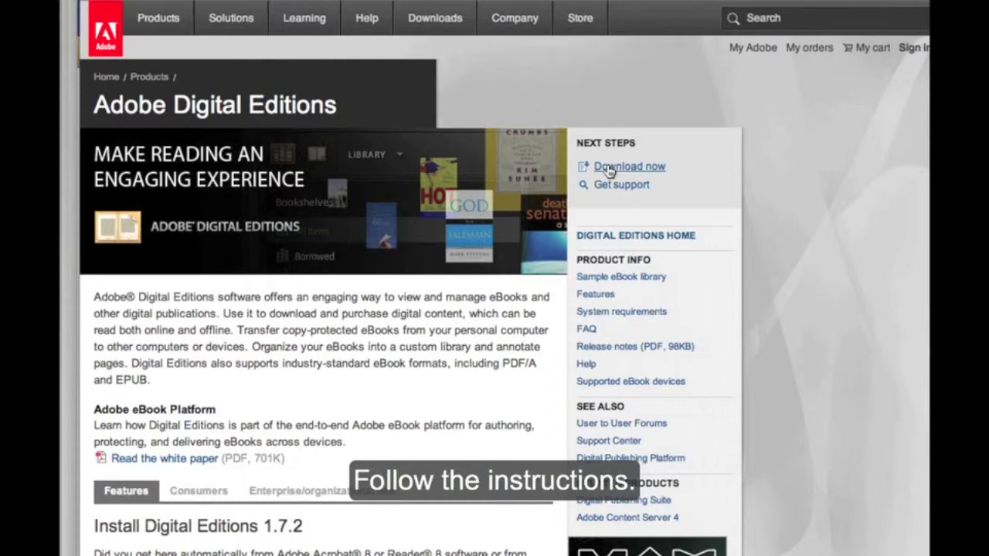
# Download and install Adobe Digital Editions, allowing its connection forever and accepting the license
pyautogui.click(610, 169)
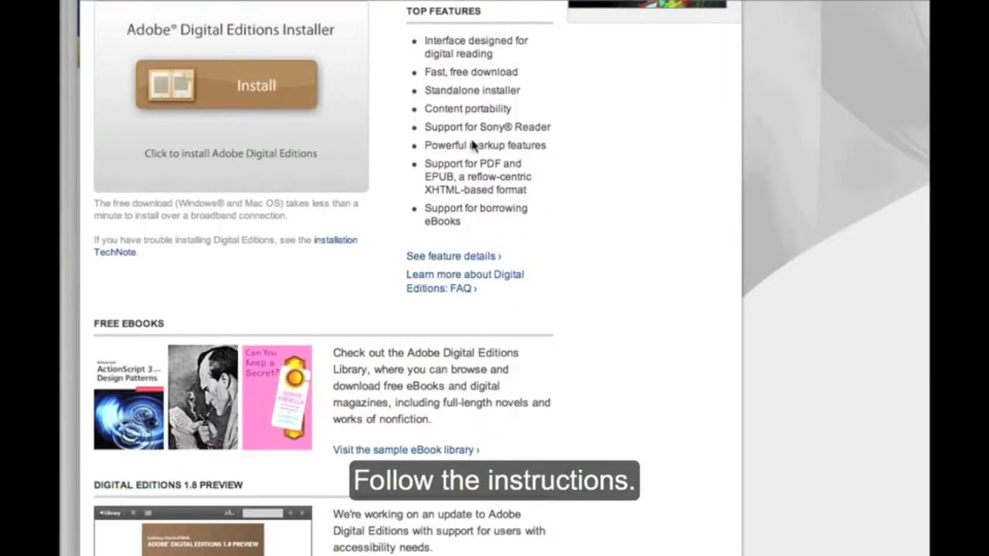
pyautogui.click(248, 88)
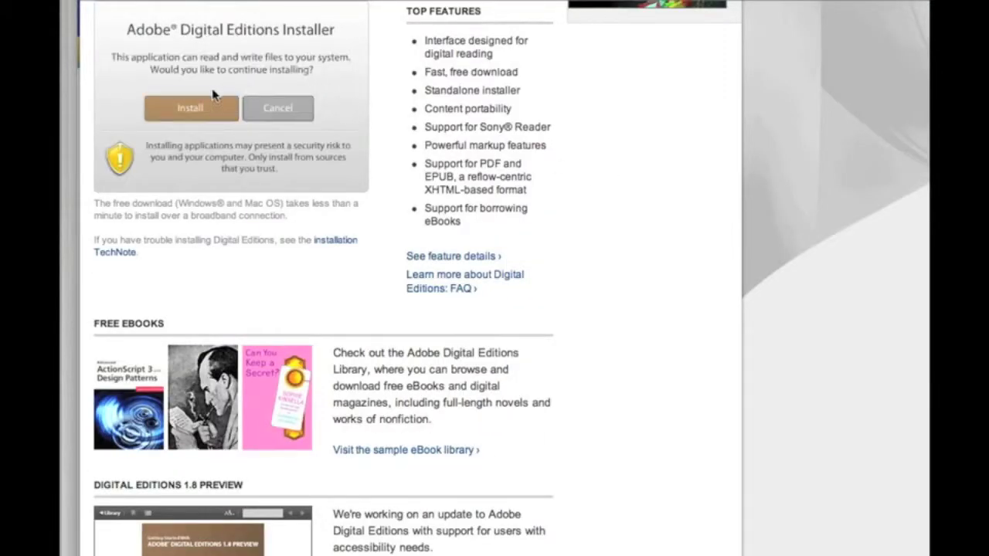
pyautogui.click(205, 107)
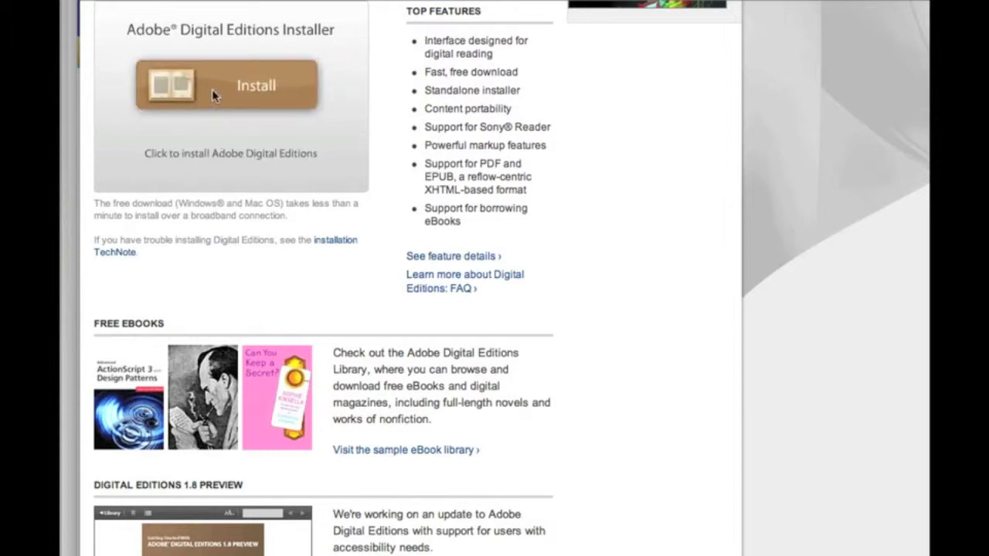
pyautogui.click(212, 97)
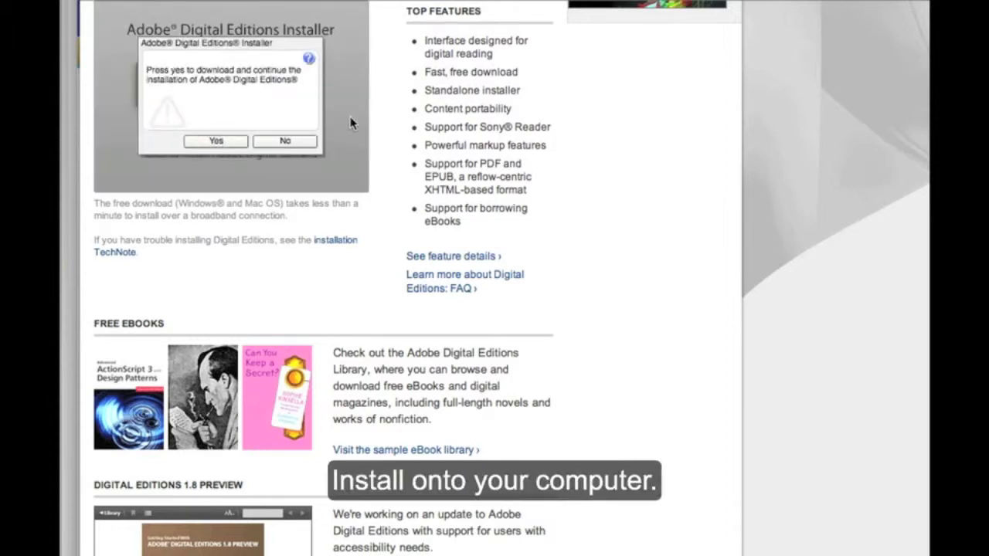
pyautogui.click(231, 140)
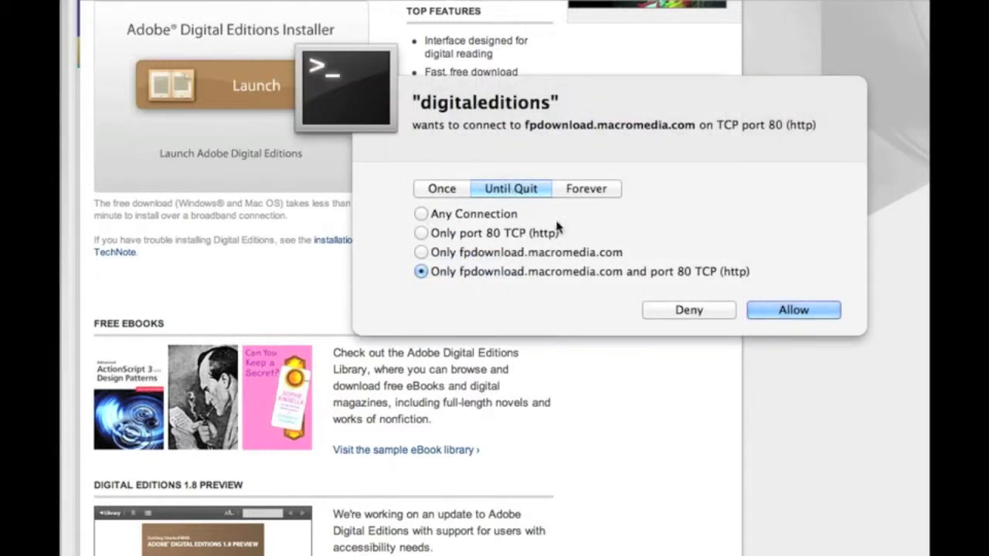
pyautogui.click(601, 190)
pyautogui.click(776, 309)
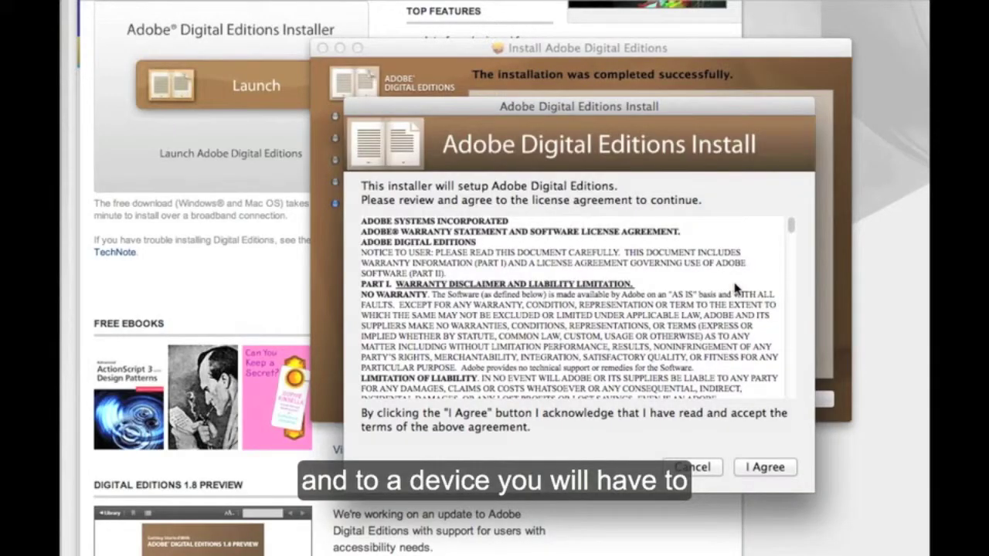
pyautogui.click(769, 468)
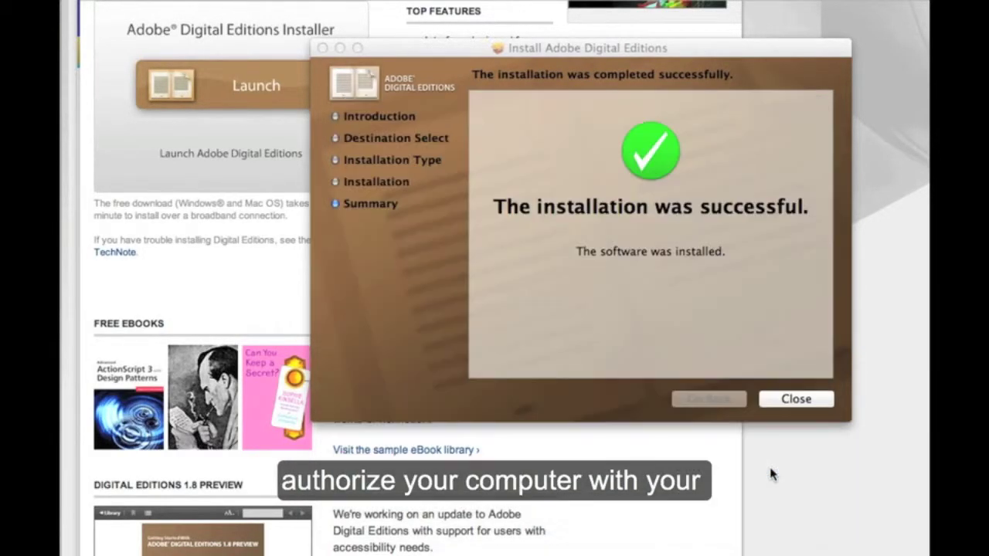
# Close the installer, authorize this computer with an Adobe ID, and view the library bookshelves
pyautogui.click(772, 397)
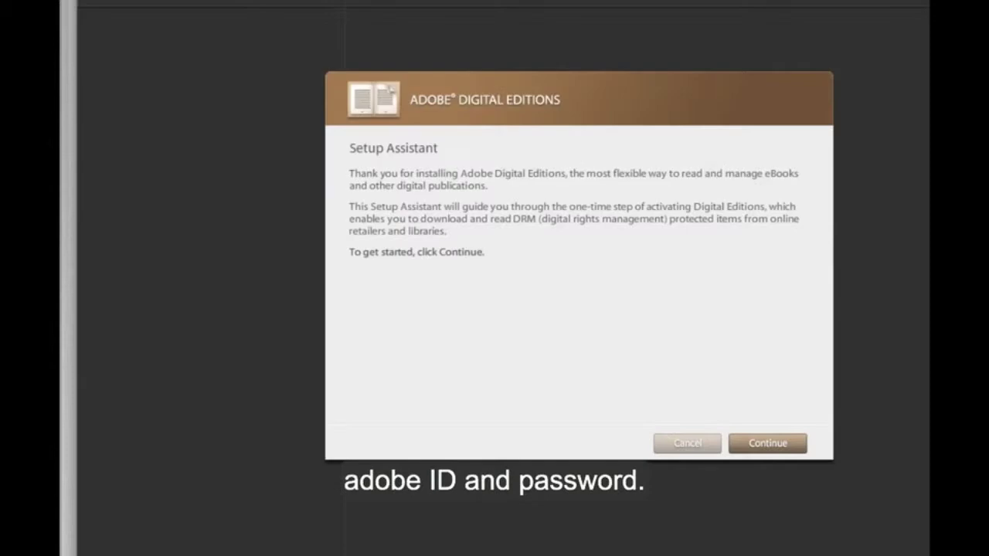
pyautogui.click(764, 445)
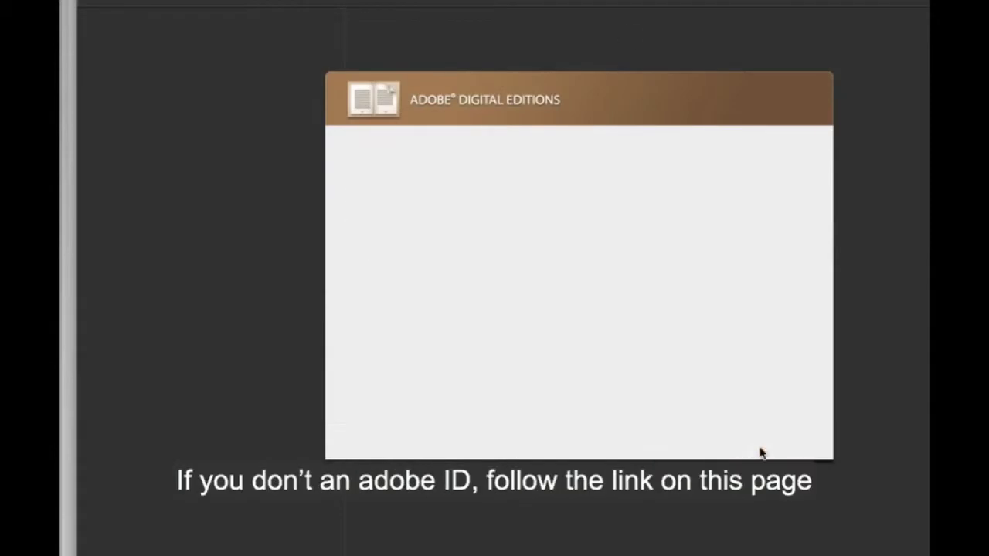
pyautogui.click(522, 320)
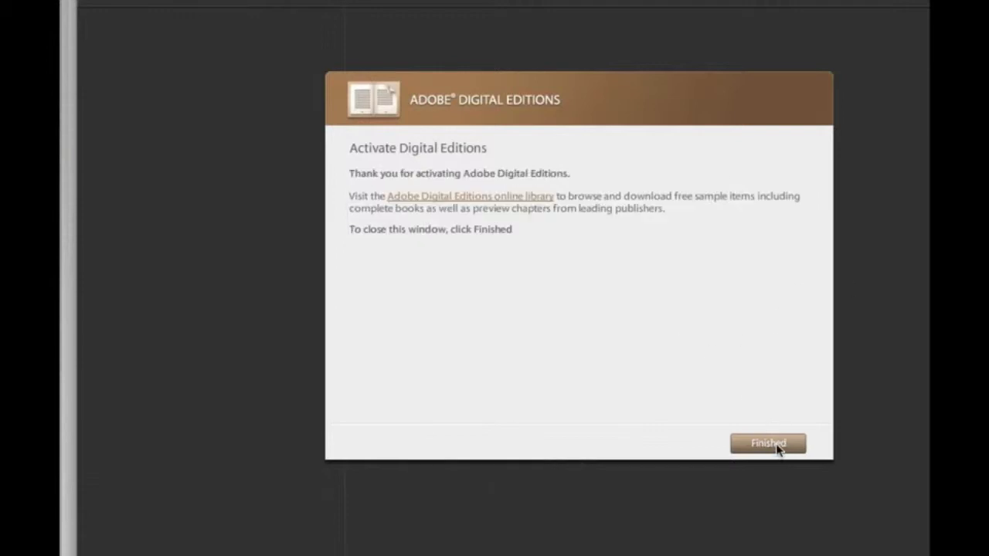
pyautogui.click(770, 443)
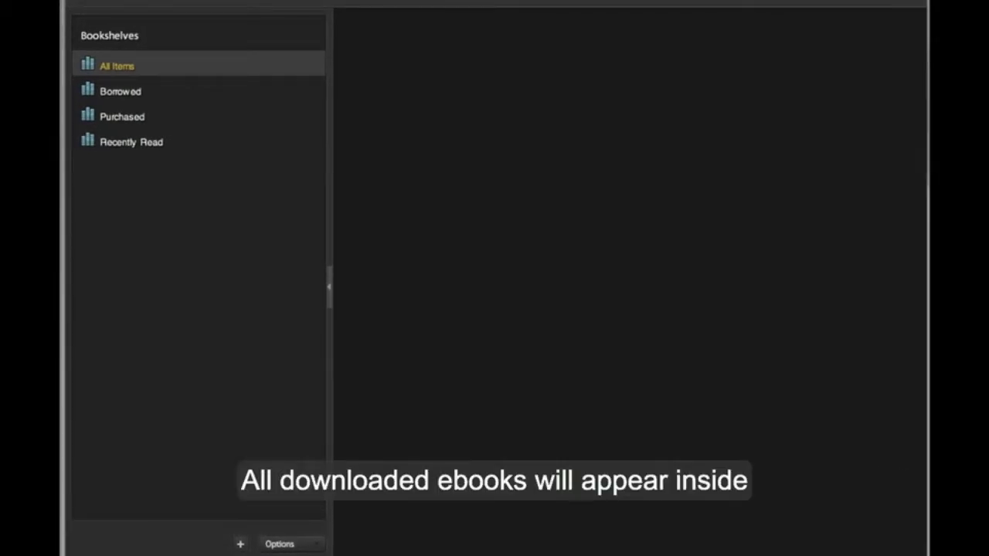
pyautogui.click(156, 108)
# Check the Borrowed and All Items shelves, then jump to 44 Scotland Street's Title Page, Preface and early chapters
pyautogui.click(150, 89)
pyautogui.click(149, 67)
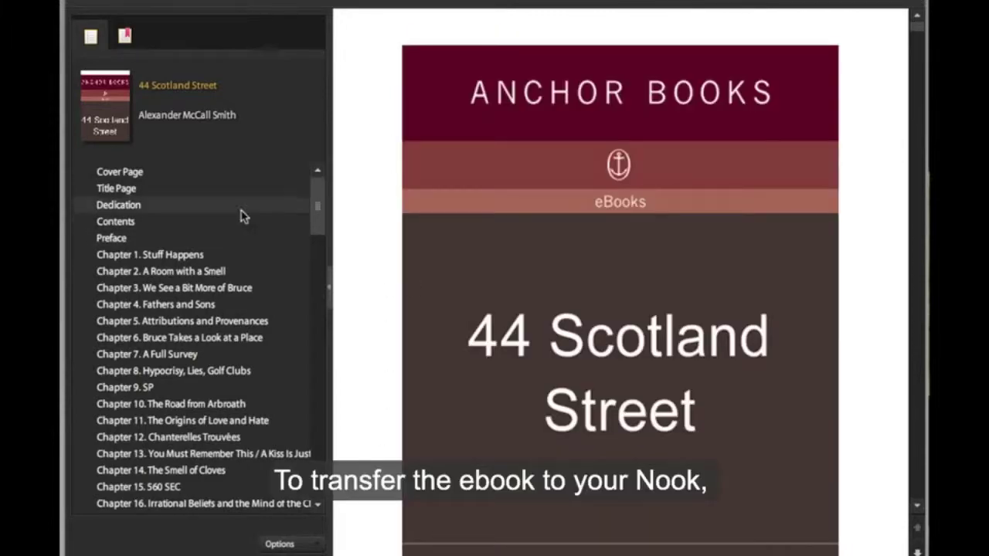
pyautogui.click(177, 196)
pyautogui.click(171, 241)
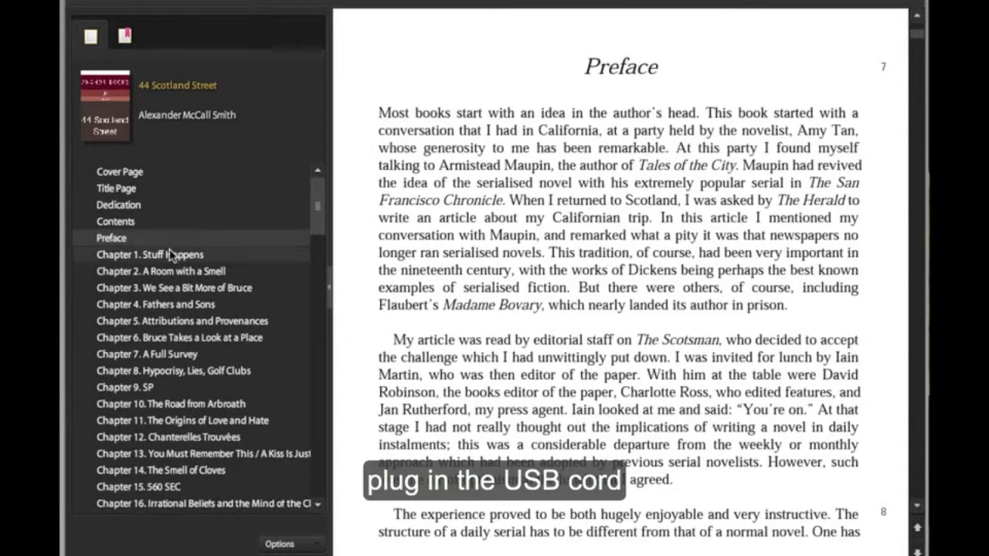
pyautogui.click(184, 288)
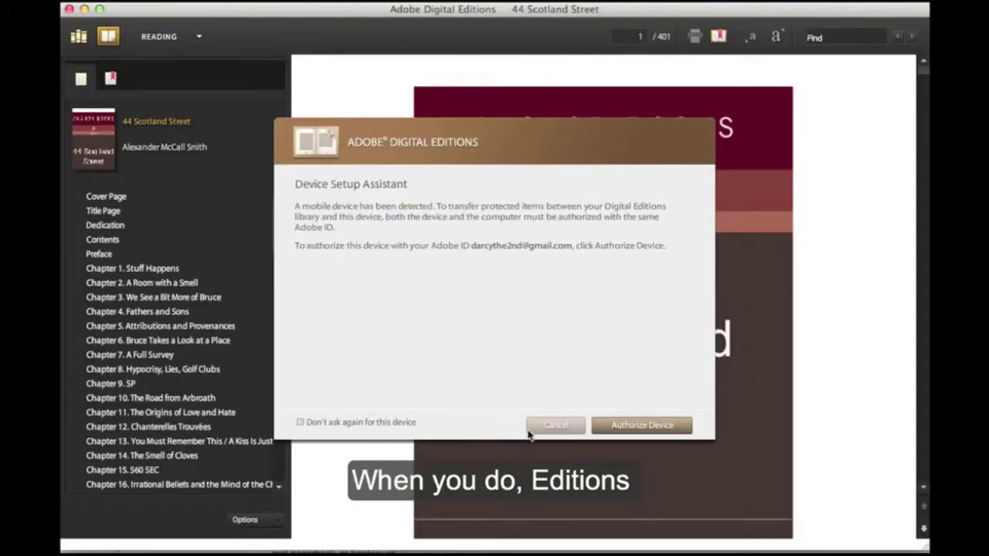
# Authorize the Nook with the Adobe ID, then copy 44 Scotland Street onto its bookshelf
pyautogui.click(627, 426)
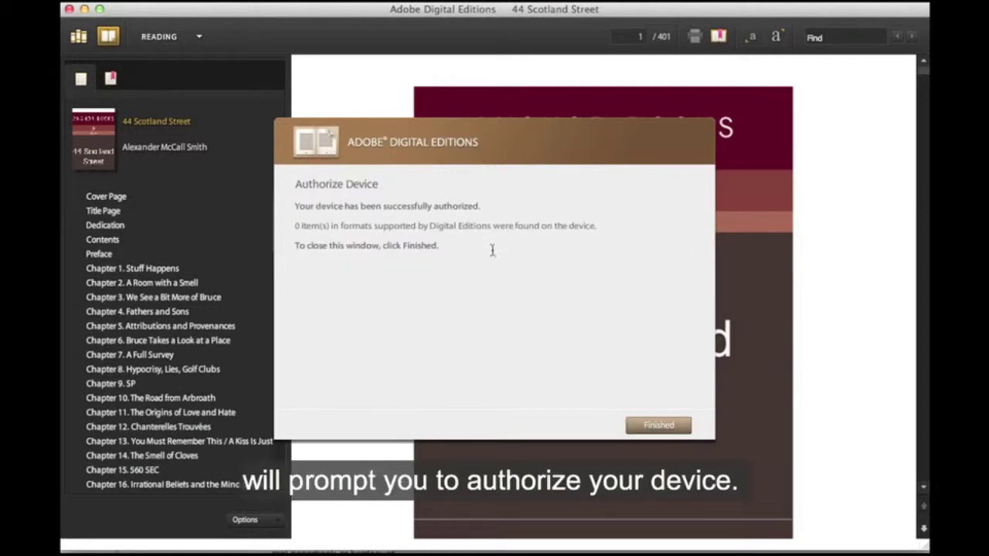
pyautogui.click(656, 426)
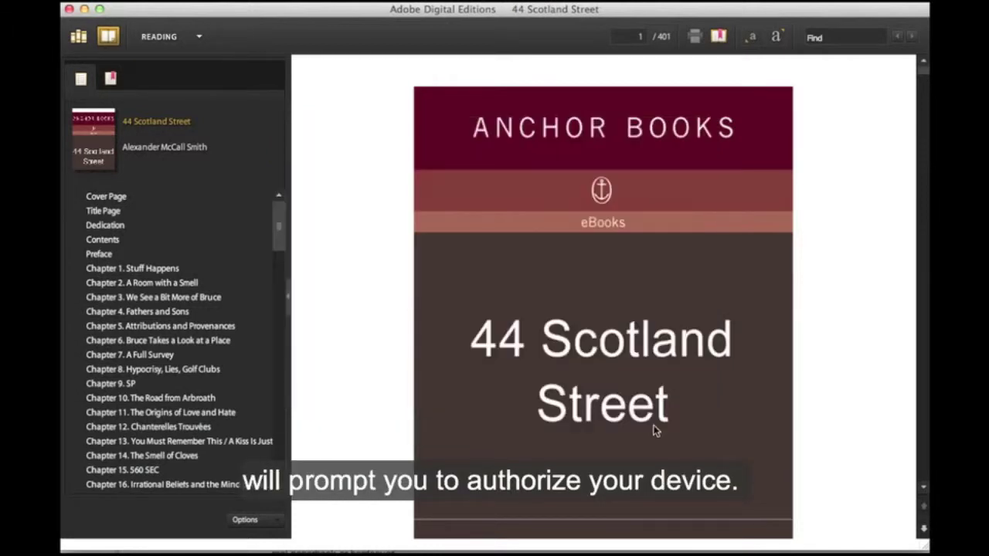
pyautogui.click(80, 37)
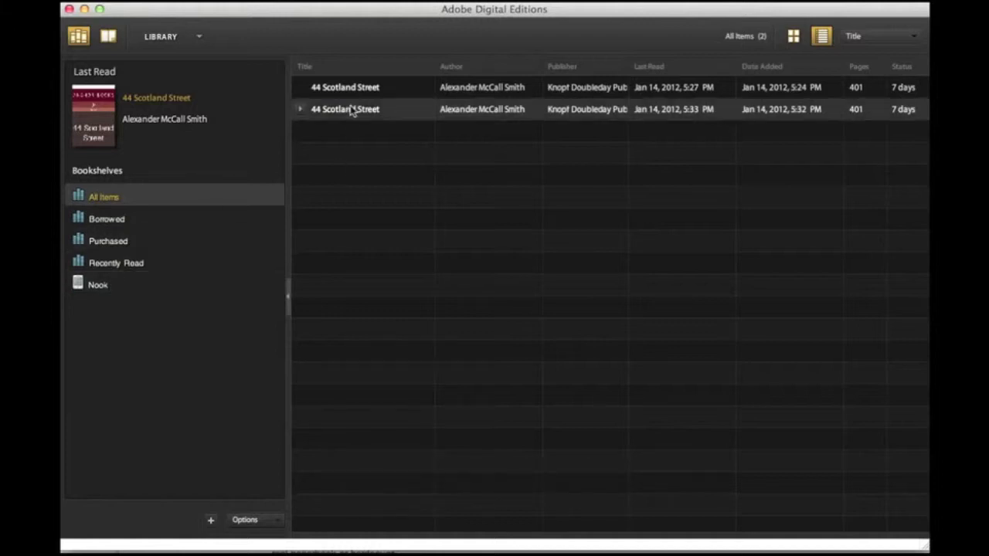
pyautogui.moveTo(367, 94); pyautogui.dragTo(102, 291)
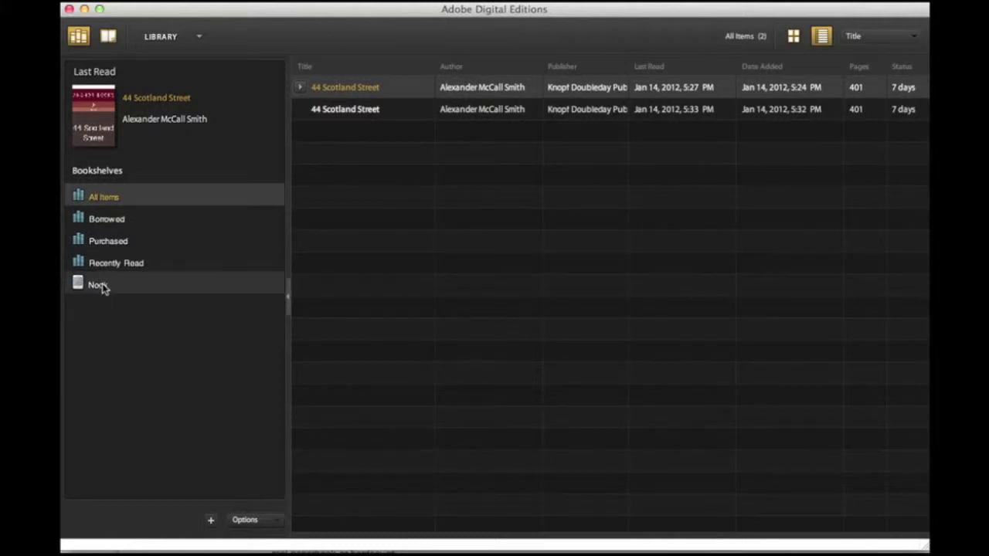
pyautogui.click(103, 287)
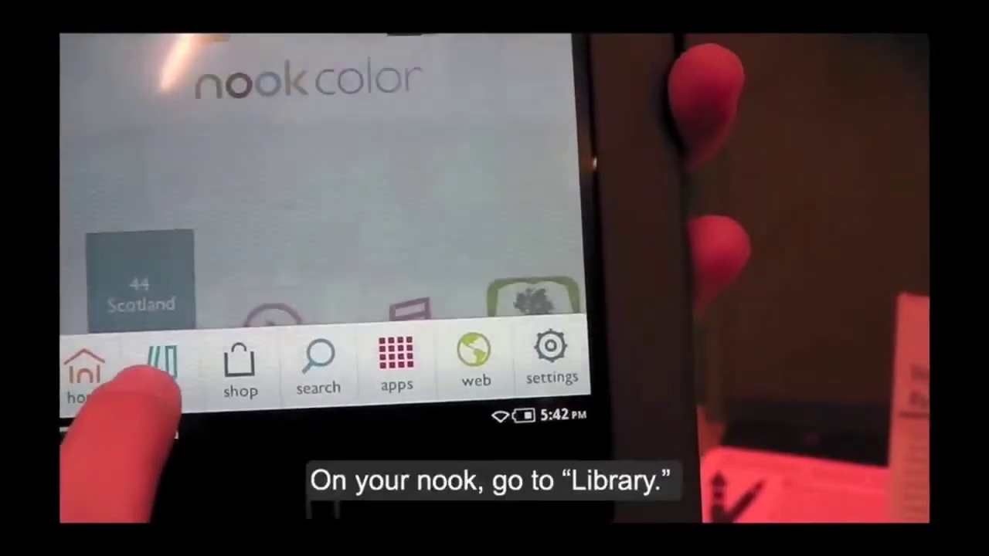
# On the NOOK Color, browse My Stuff > My Files into the Digital Editions folder
pyautogui.click(178, 348)
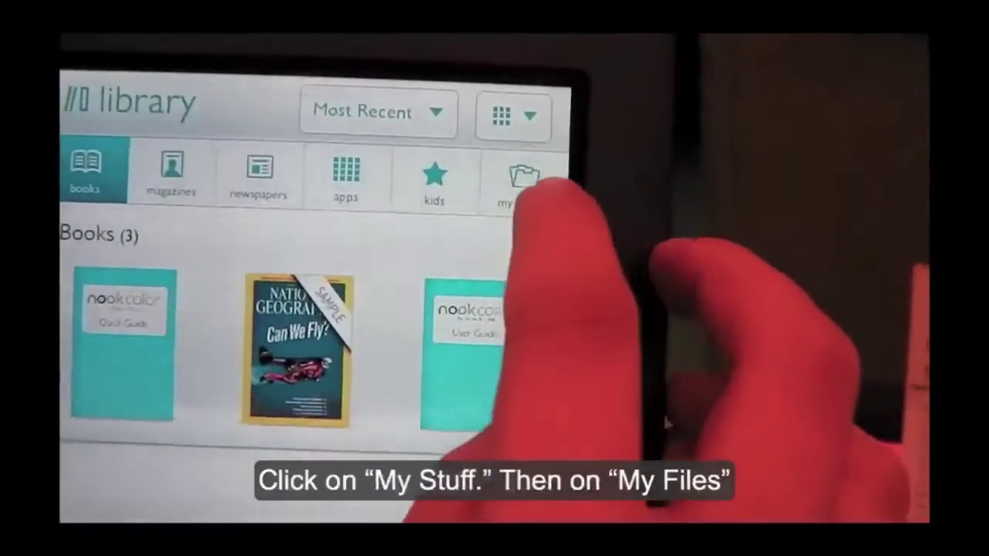
pyautogui.click(533, 54)
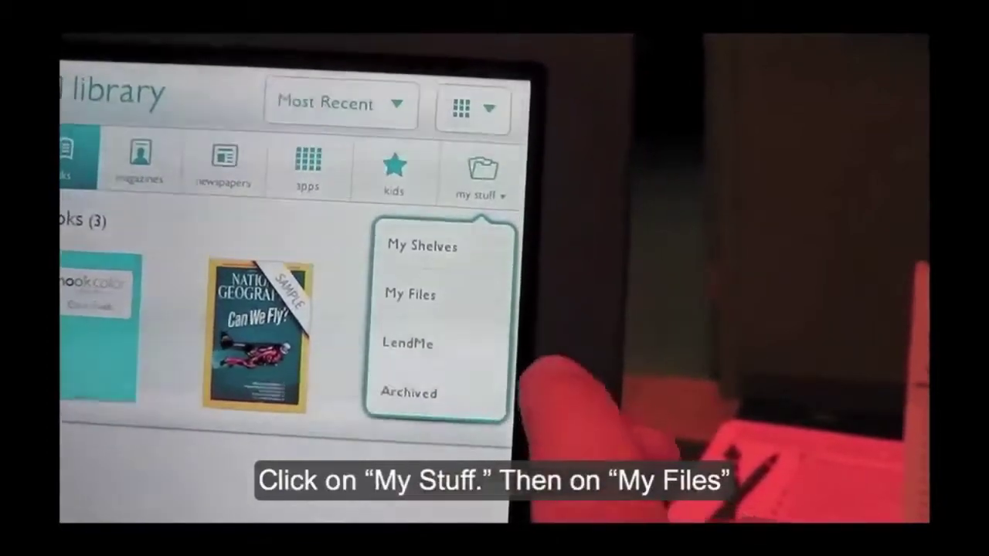
pyautogui.click(452, 300)
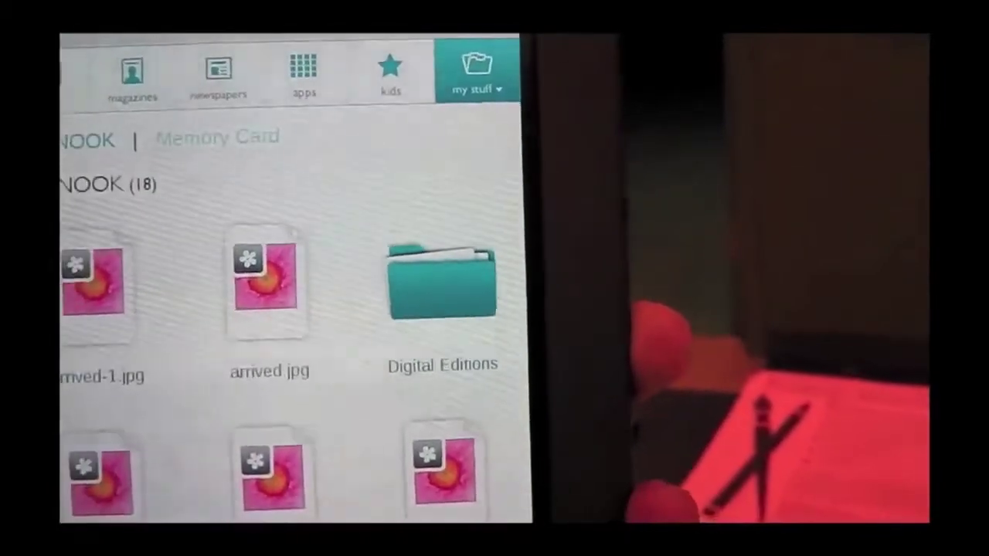
pyautogui.click(409, 293)
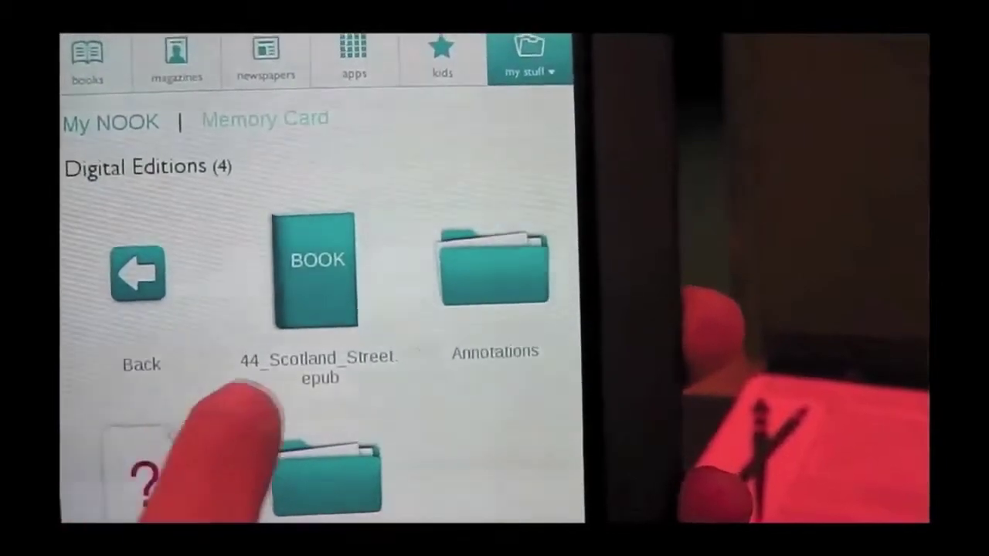